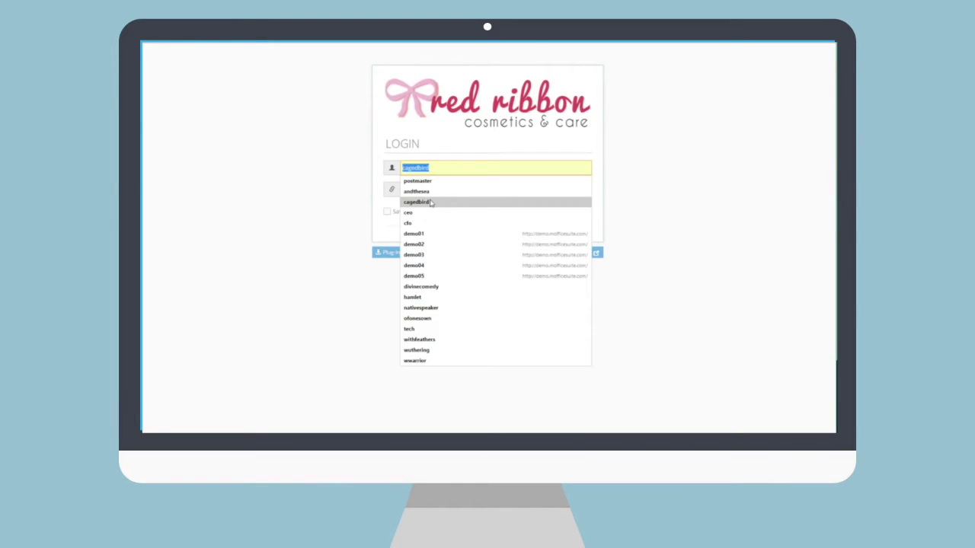
Log in with the saved account and open the personal Settings page from the profile menu.
{"action": "left_click", "coordinate": [427, 198]}
{"action": "left_click", "coordinate": [543, 214]}
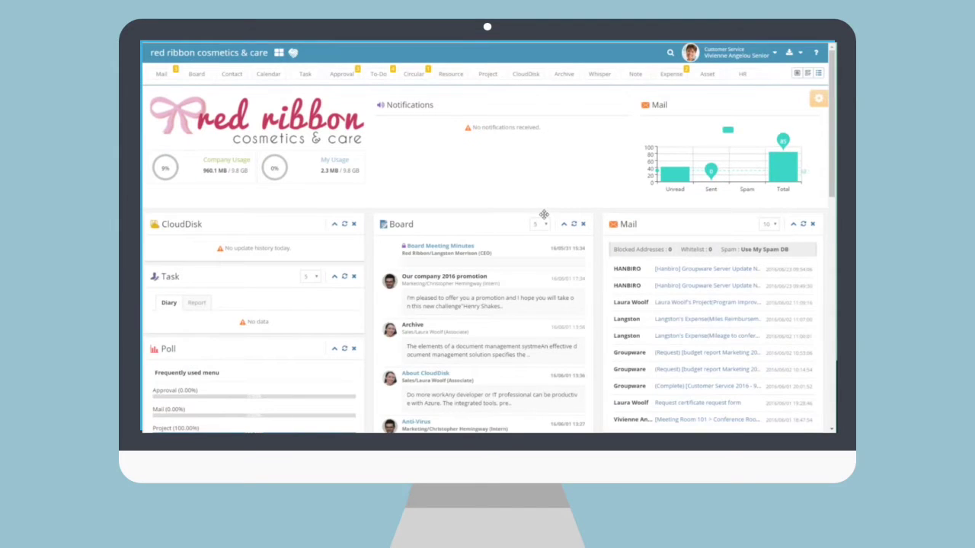
{"action": "left_click", "coordinate": [766, 57]}
{"action": "left_click", "coordinate": [760, 93]}
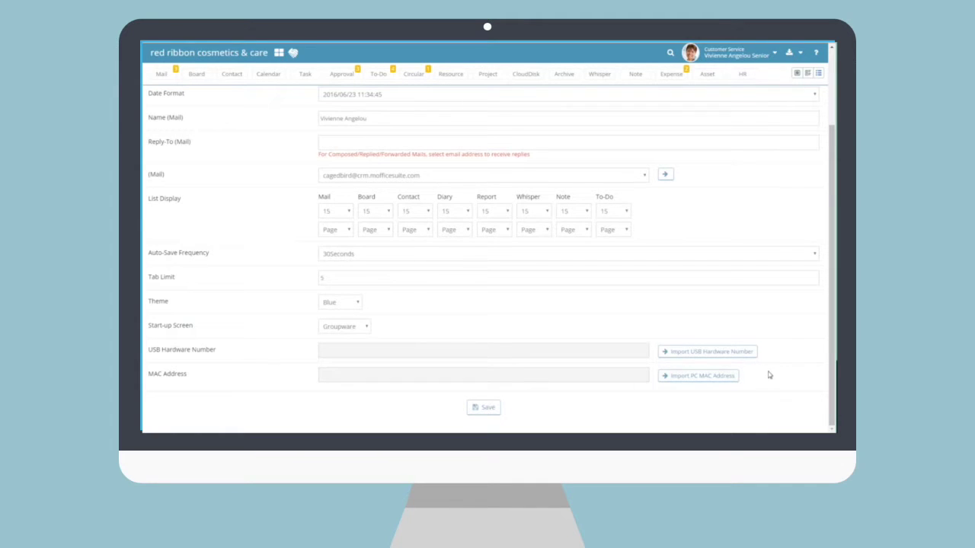
Import and save the CUTIEPIE drive's USB hardware number.
{"action": "left_click", "coordinate": [751, 356]}
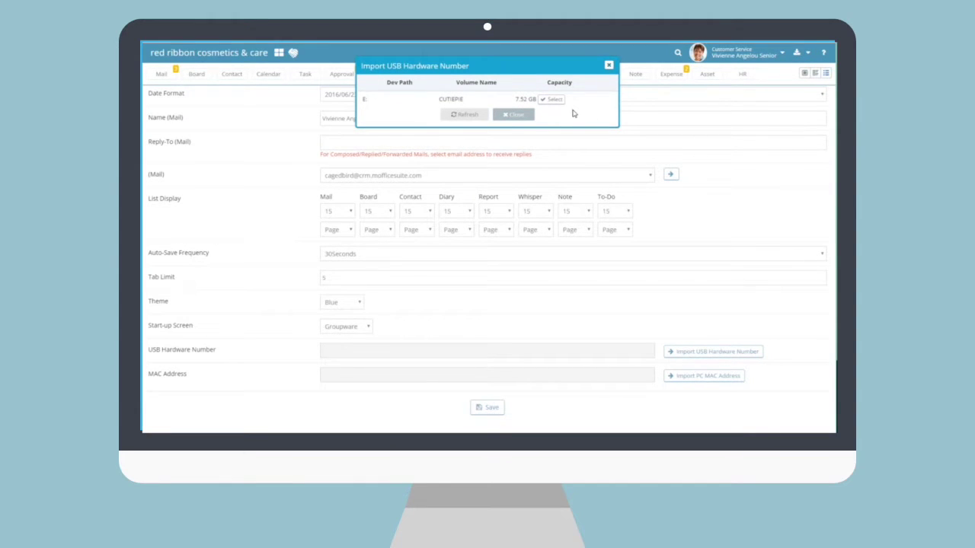
{"action": "left_click", "coordinate": [555, 102]}
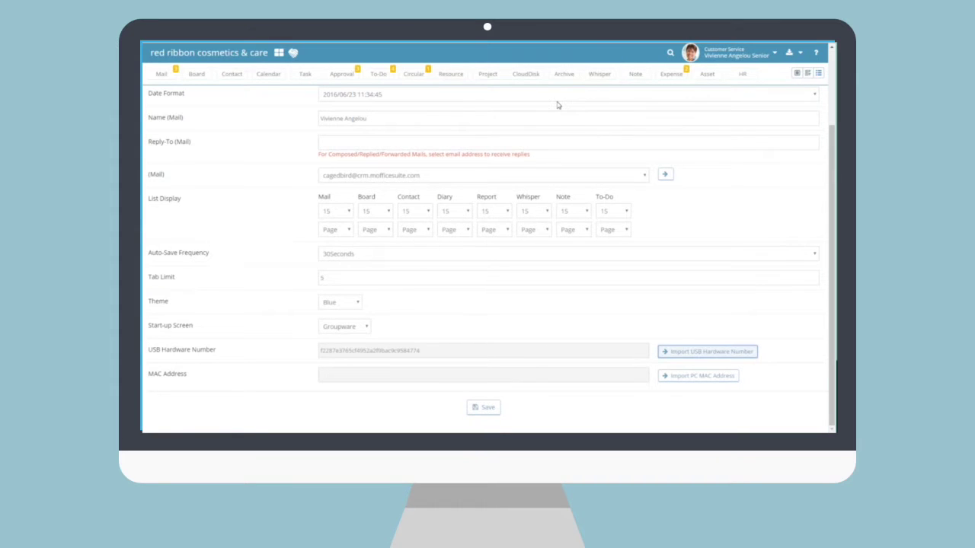
{"action": "left_click", "coordinate": [487, 409]}
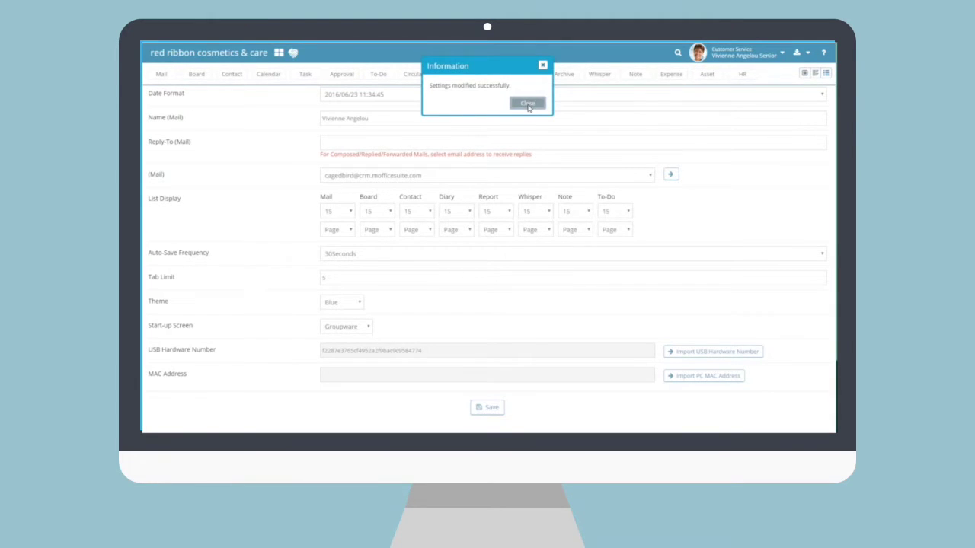
{"action": "left_click", "coordinate": [527, 104]}
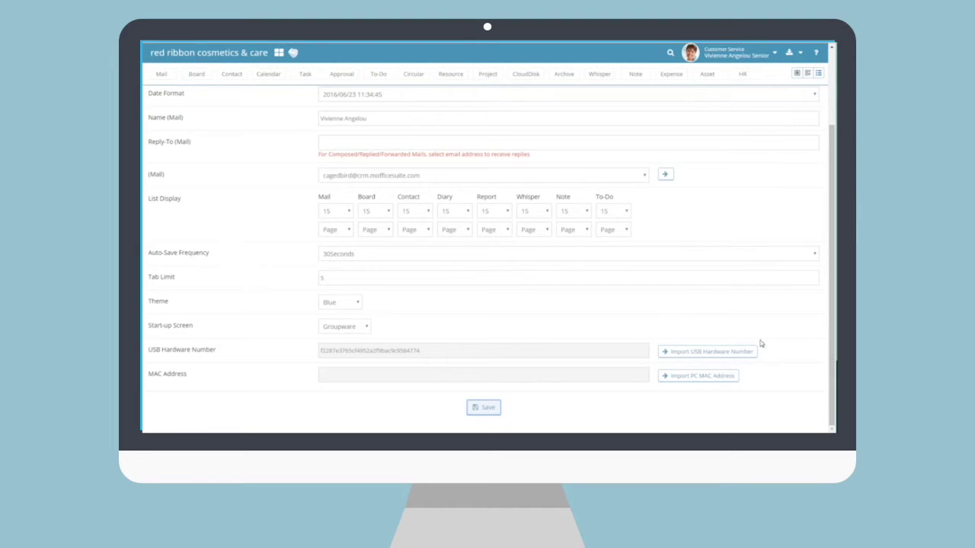
Import and save this PC's MAC address.
{"action": "left_click", "coordinate": [721, 377]}
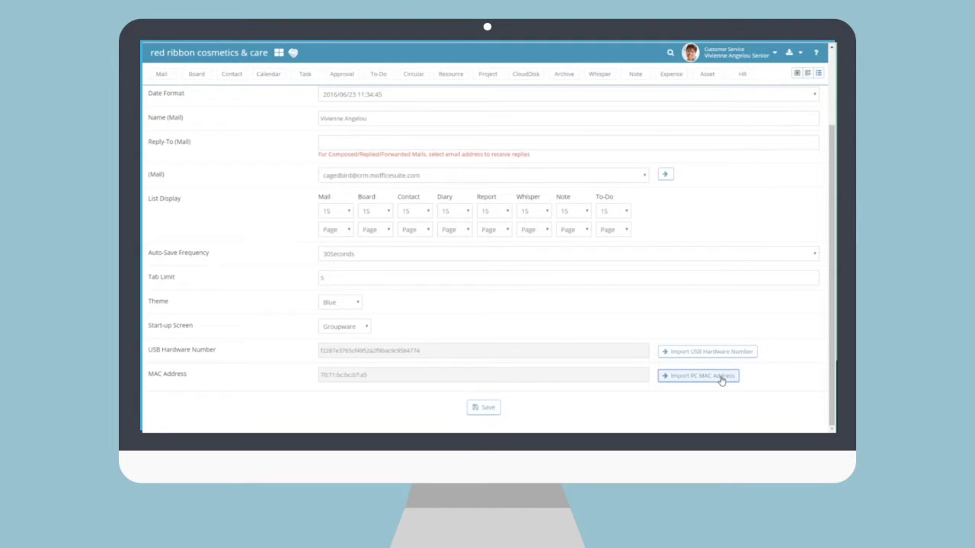
{"action": "left_click", "coordinate": [486, 410]}
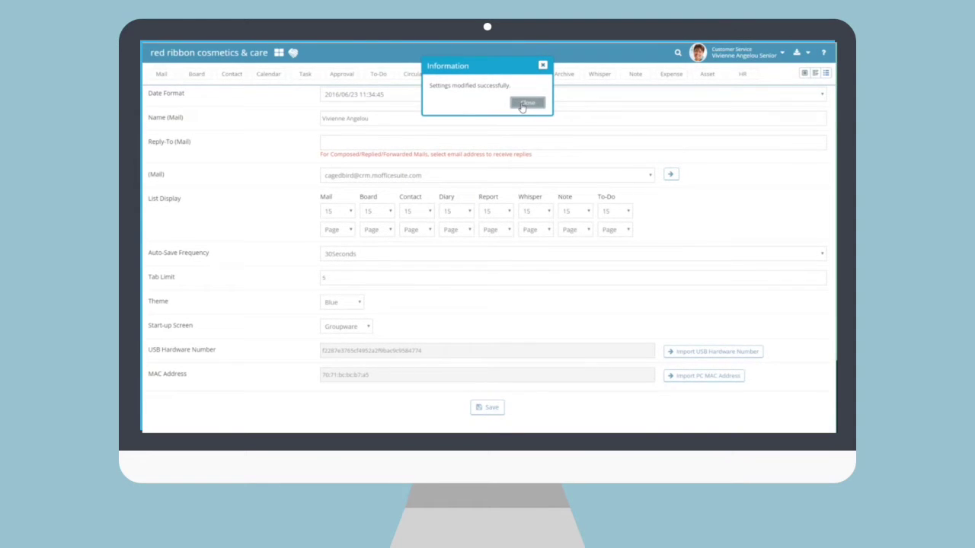
{"action": "left_click", "coordinate": [522, 107]}
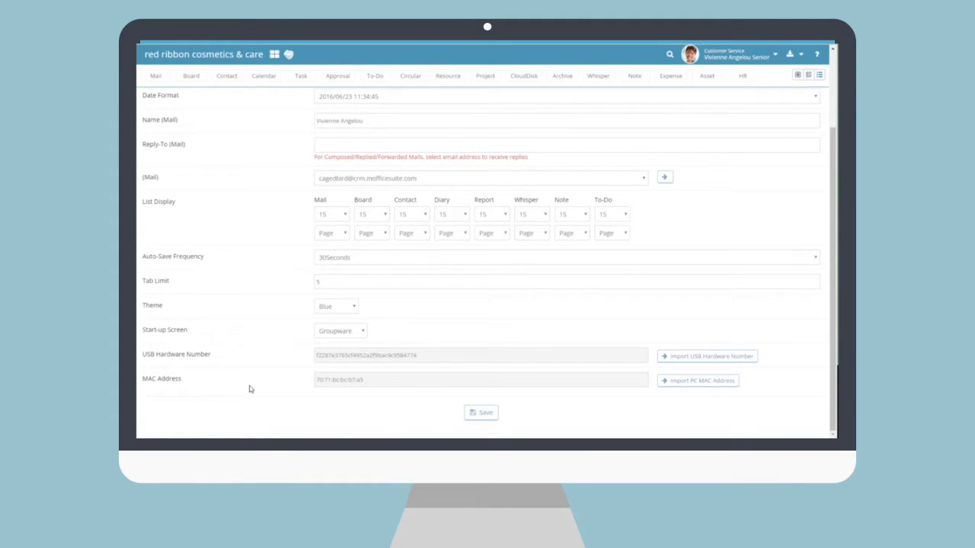
Set the iOS device to In Use with contact number 5555 and confirm its use.
{"action": "scroll", "coordinate": [250, 389], "scroll_direction": "up", "scroll_amount": 3}
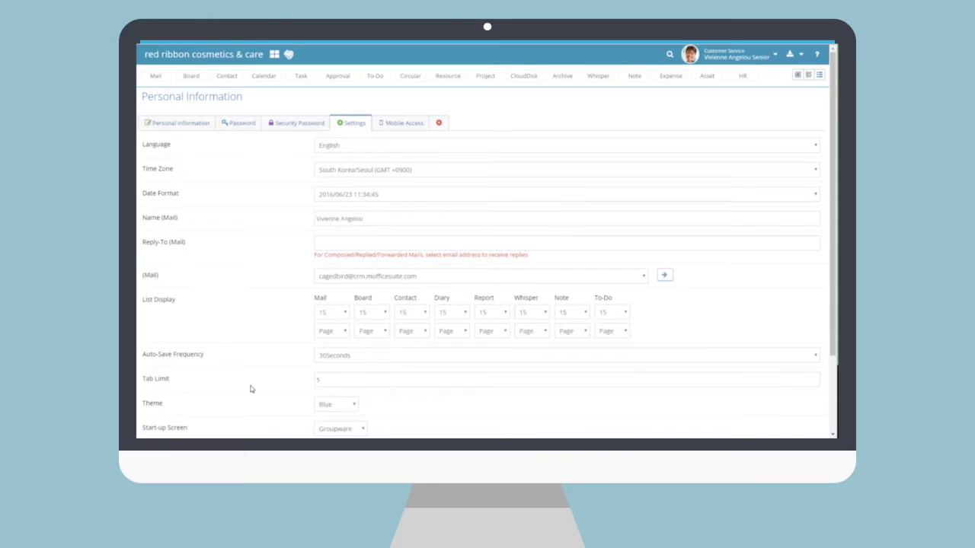
{"action": "left_click", "coordinate": [383, 131]}
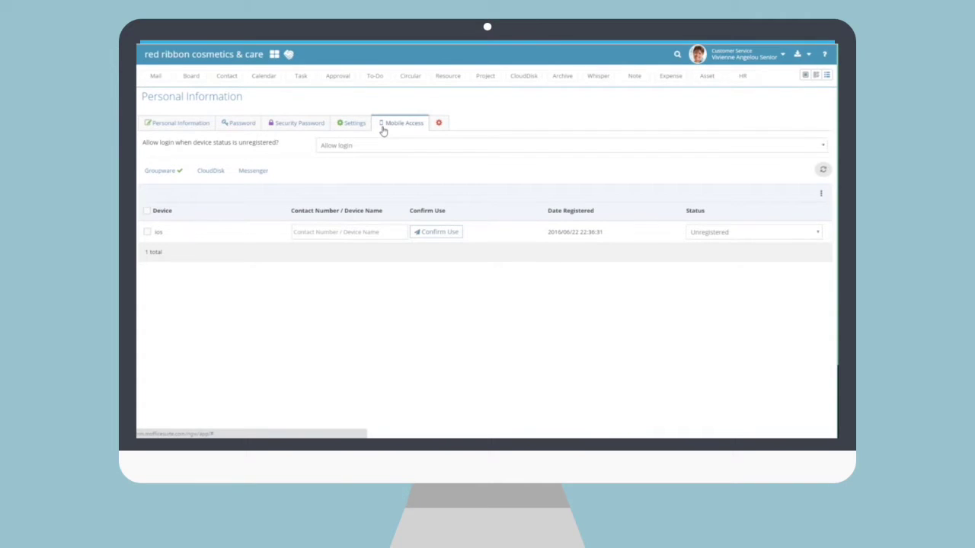
{"action": "left_click", "coordinate": [735, 232]}
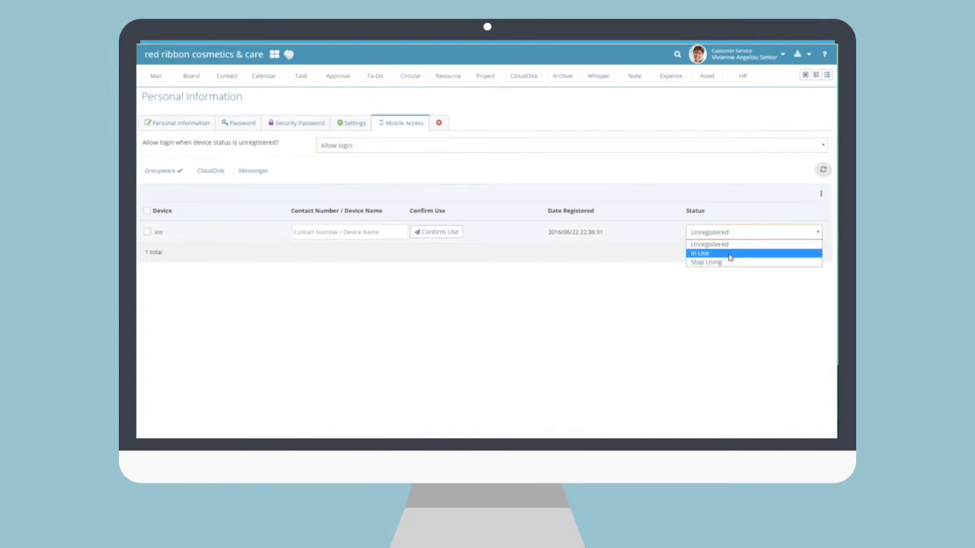
{"action": "left_click", "coordinate": [728, 254]}
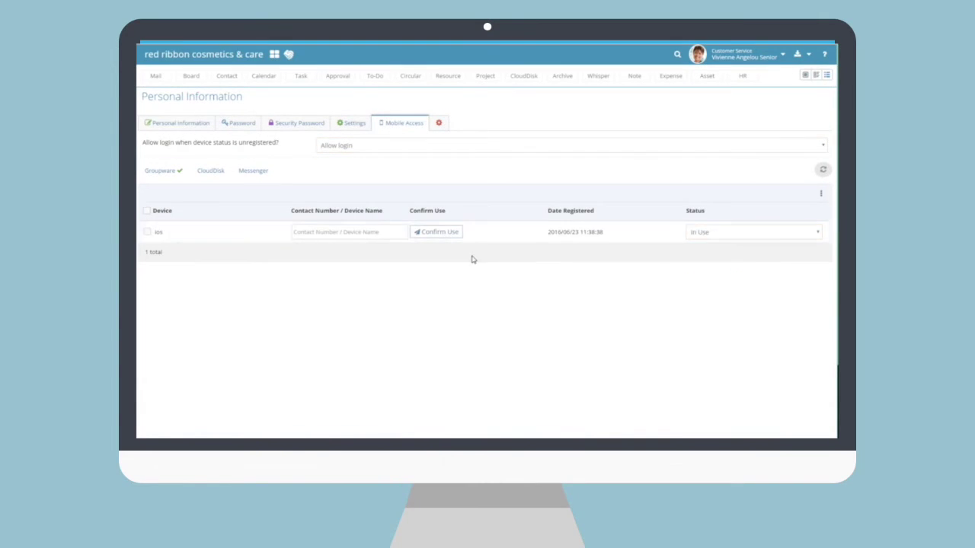
{"action": "left_click", "coordinate": [350, 232]}
{"action": "type", "text": "5555"}
{"action": "left_click", "coordinate": [436, 232]}
Change the Messenger device's status and sign out.
{"action": "left_click", "coordinate": [248, 171]}
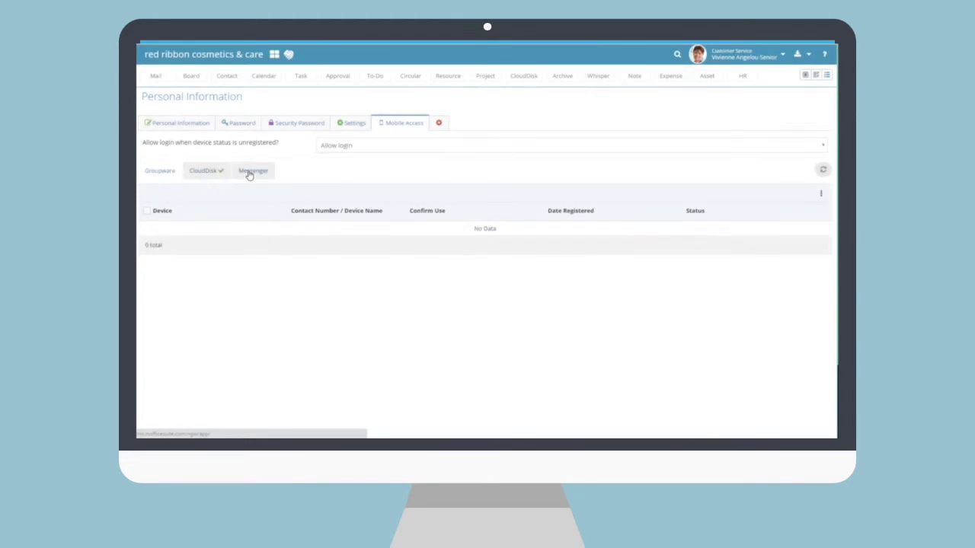
{"action": "left_click", "coordinate": [726, 233]}
{"action": "left_click", "coordinate": [729, 252]}
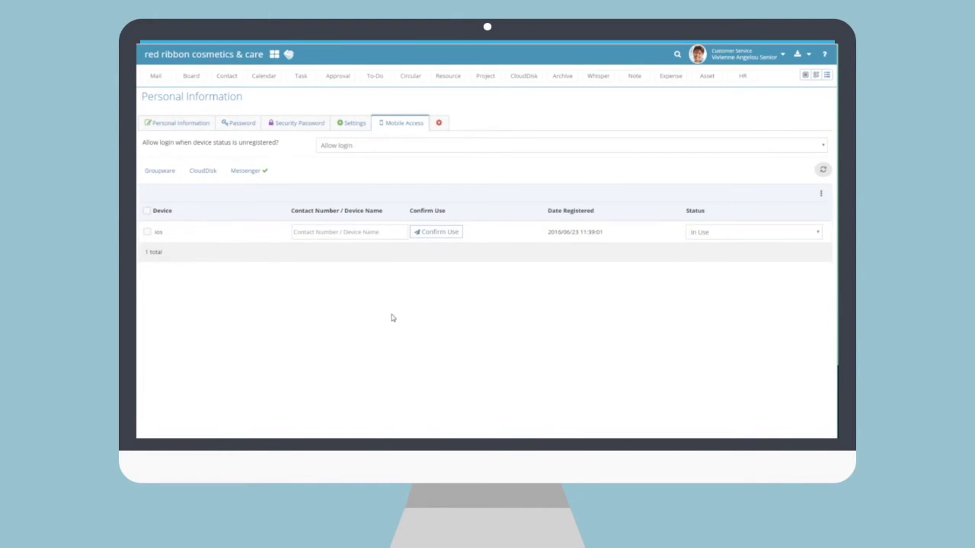
{"action": "left_click", "coordinate": [735, 55]}
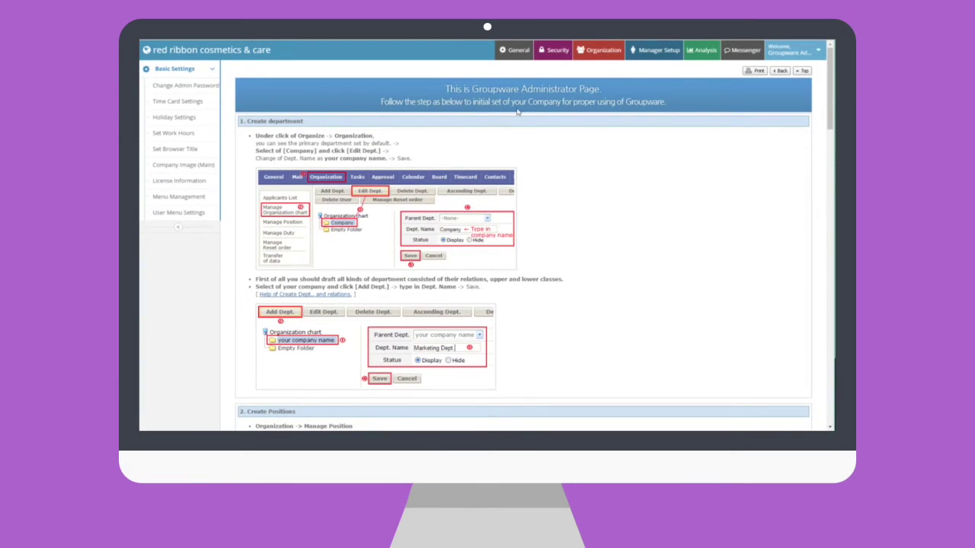
In Login Access Control, replace USB/MAC login requirements with IP access plus USB and MAC exceptions, and save.
{"action": "left_click", "coordinate": [553, 58]}
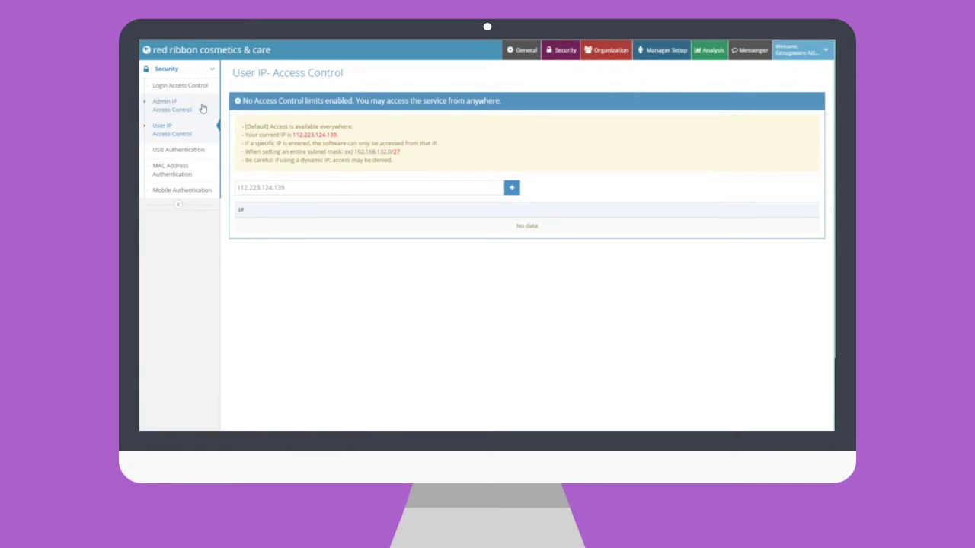
{"action": "left_click", "coordinate": [180, 85]}
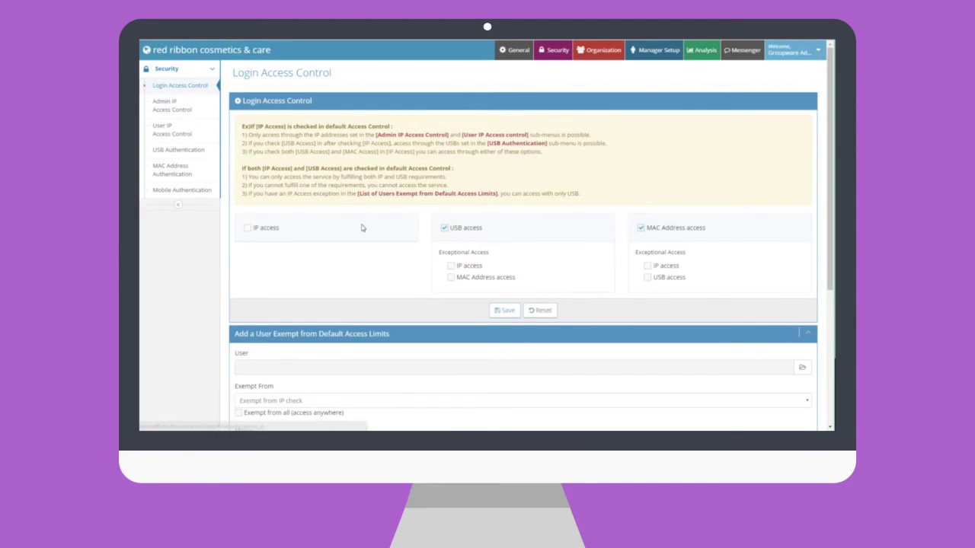
{"action": "left_click", "coordinate": [458, 230]}
{"action": "left_click", "coordinate": [658, 229]}
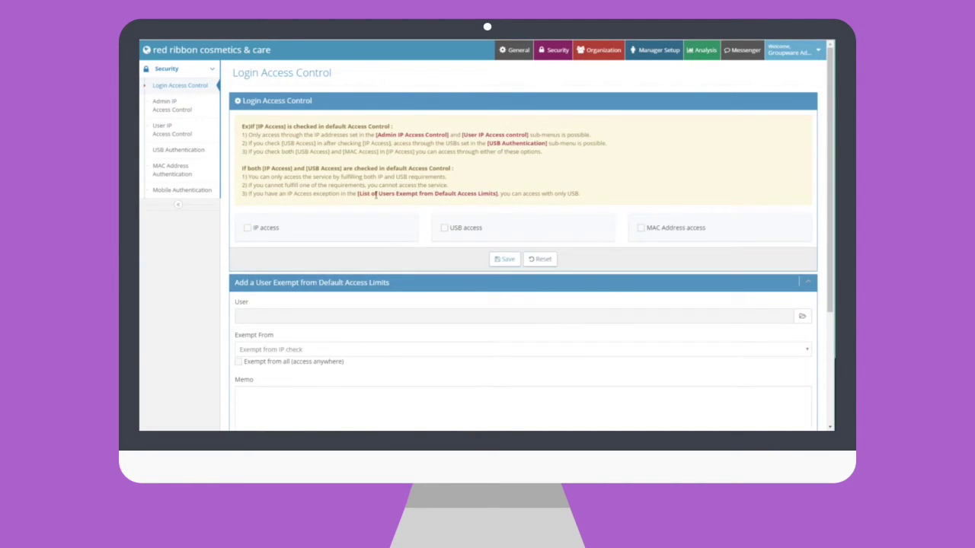
{"action": "left_click", "coordinate": [277, 231]}
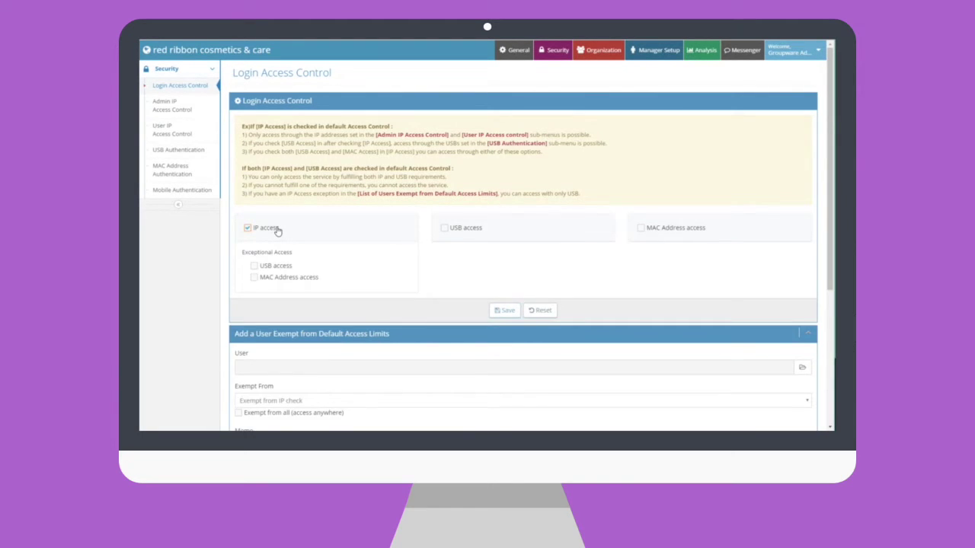
{"action": "left_click", "coordinate": [277, 266]}
{"action": "left_click", "coordinate": [280, 278]}
{"action": "left_click", "coordinate": [519, 313]}
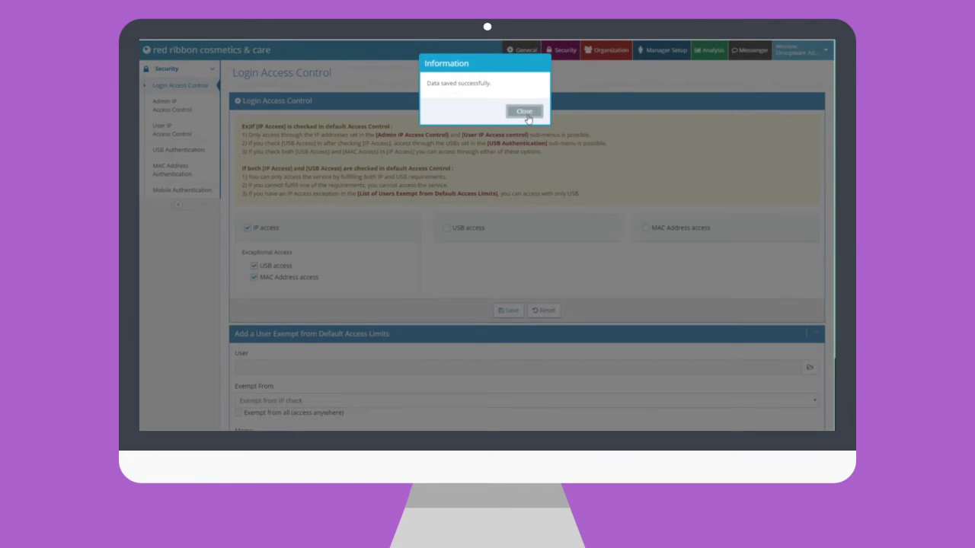
{"action": "left_click", "coordinate": [525, 112]}
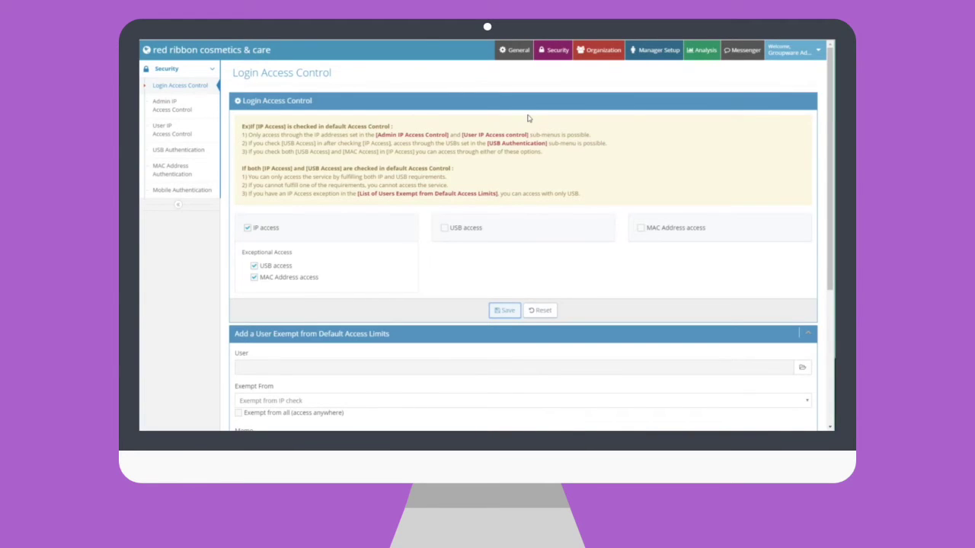
{"action": "left_click", "coordinate": [428, 314]}
Add the Red Ribbon CFO as a user exempt from all access limits and save.
{"action": "scroll", "coordinate": [427, 313], "scroll_direction": "down", "scroll_amount": 5}
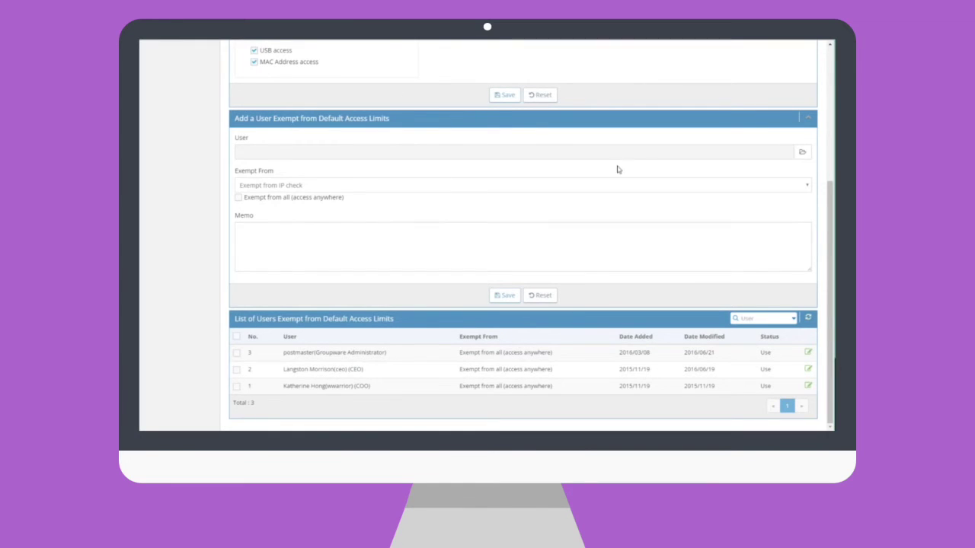
{"action": "left_click", "coordinate": [802, 152]}
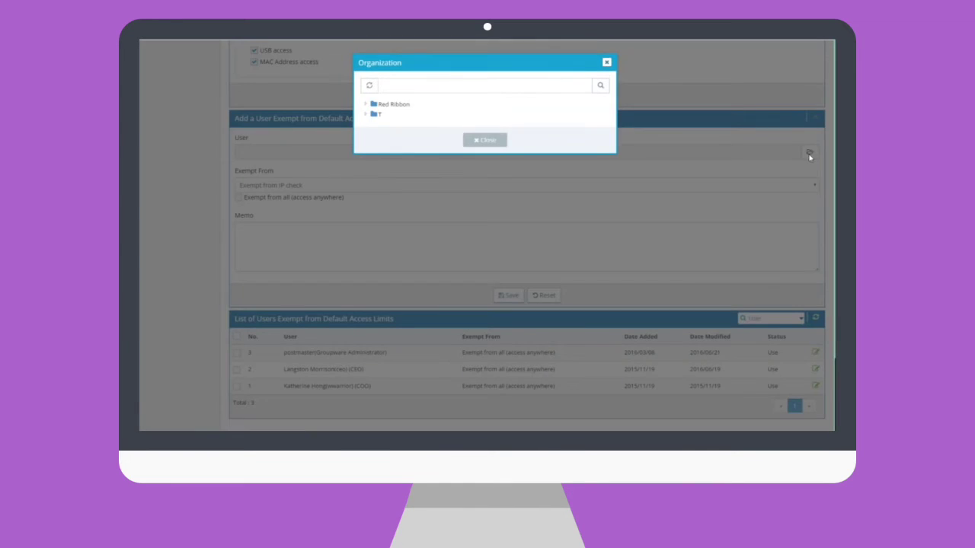
{"action": "left_click", "coordinate": [368, 105]}
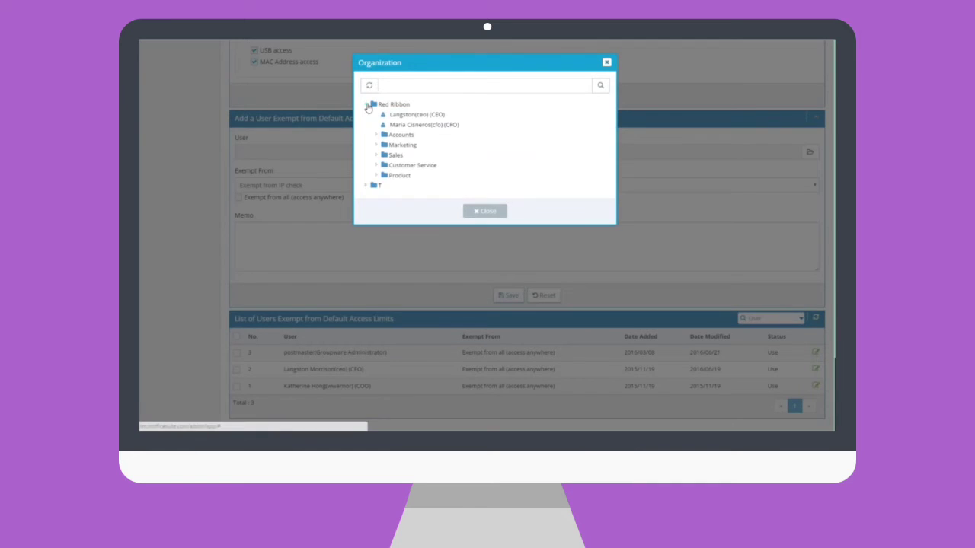
{"action": "left_click", "coordinate": [421, 126]}
{"action": "left_click", "coordinate": [413, 186]}
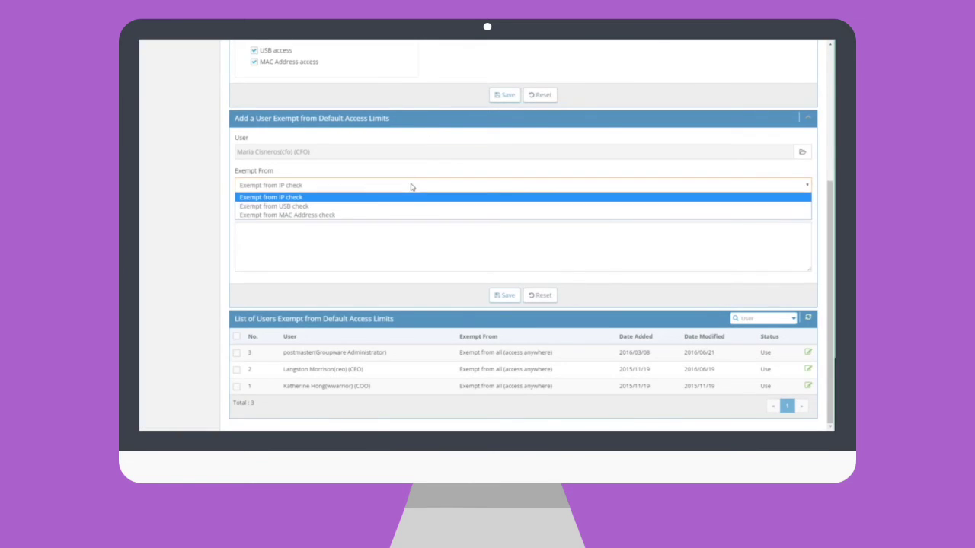
{"action": "left_click", "coordinate": [402, 197]}
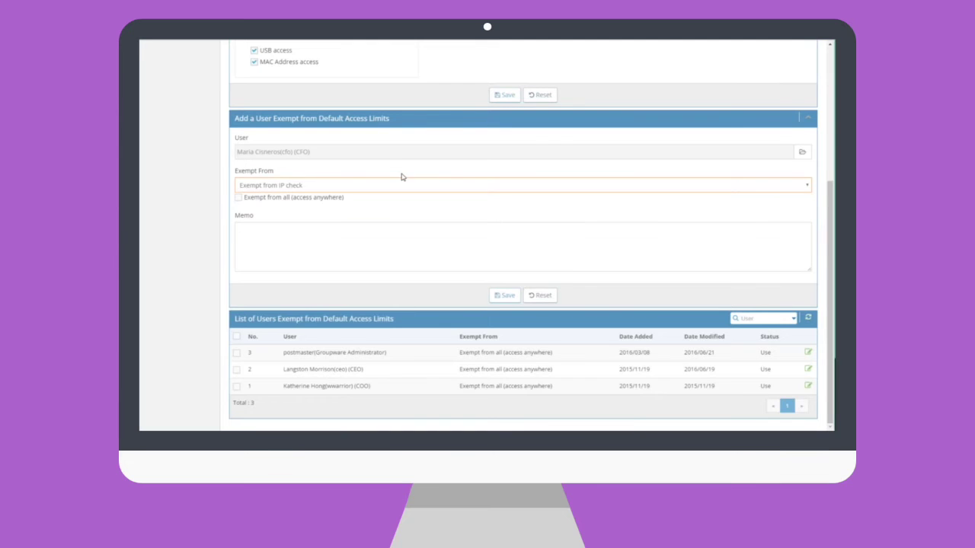
{"action": "left_click", "coordinate": [334, 203]}
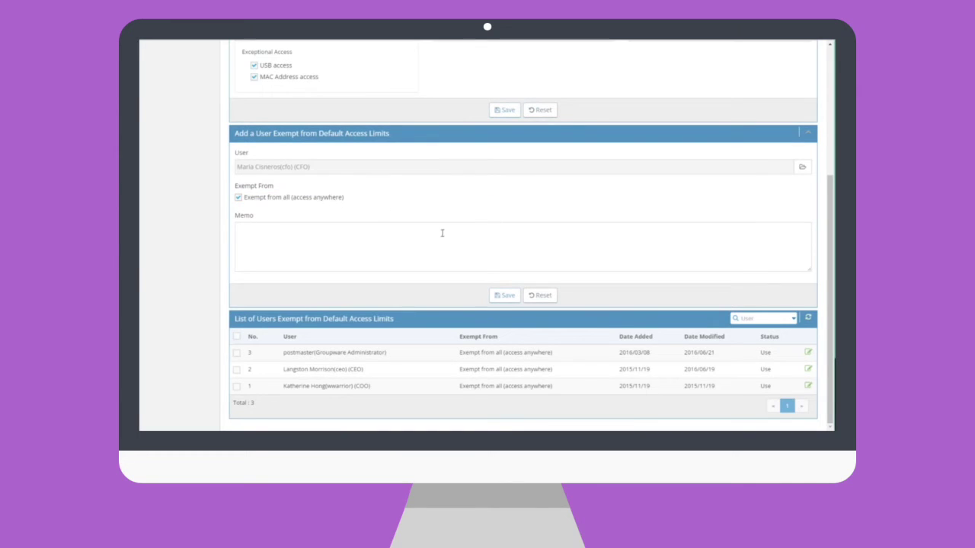
{"action": "left_click", "coordinate": [506, 296]}
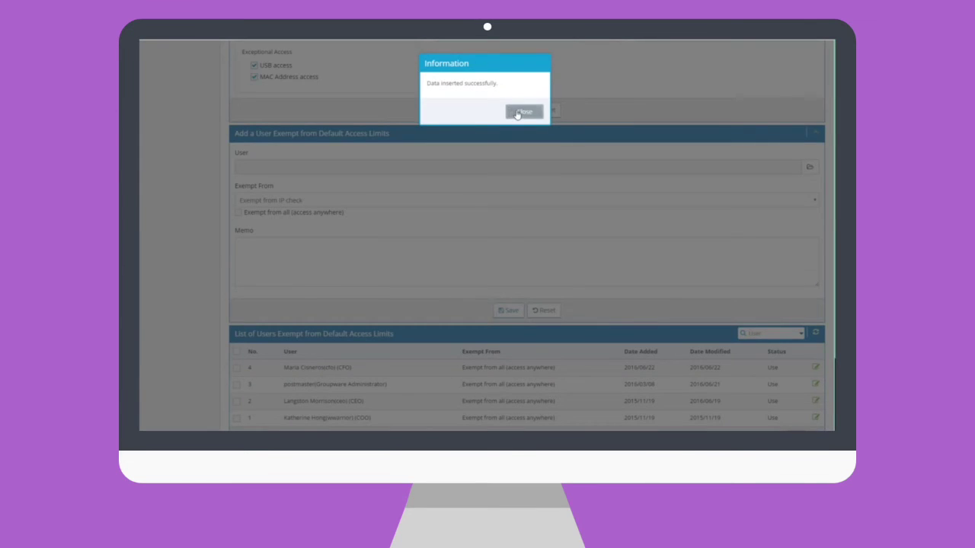
{"action": "left_click", "coordinate": [517, 112]}
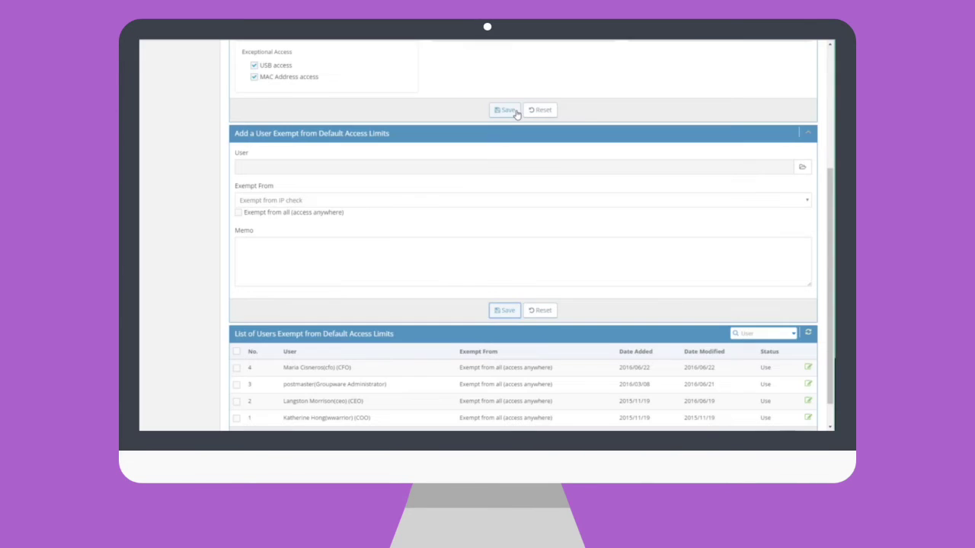
Load the CEO's exemption entry into the form and review its exemption type.
{"action": "scroll", "coordinate": [404, 325], "scroll_direction": "down", "scroll_amount": 1}
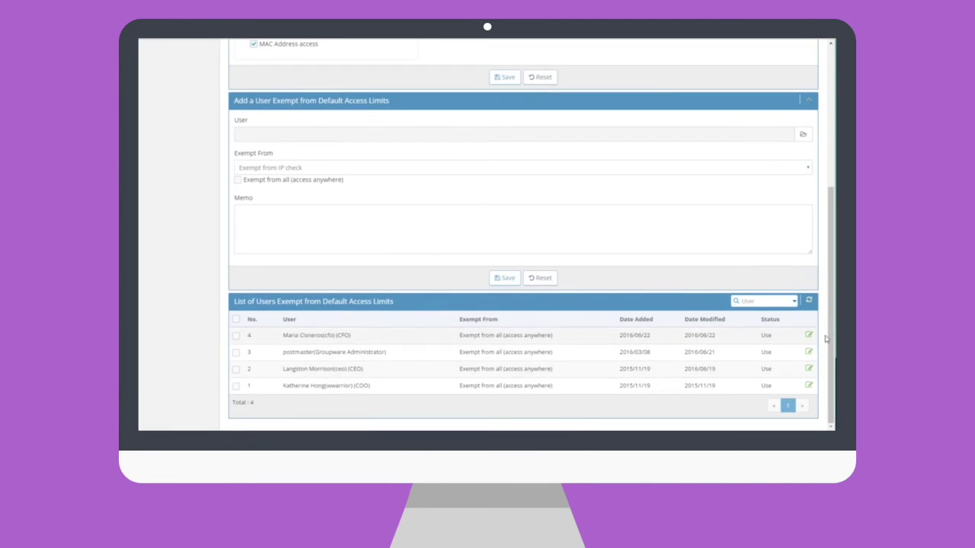
{"action": "left_click", "coordinate": [808, 381]}
{"action": "left_click", "coordinate": [533, 181]}
{"action": "scroll", "coordinate": [597, 369], "scroll_direction": "up", "scroll_amount": 5}
{"action": "left_click", "coordinate": [192, 110]}
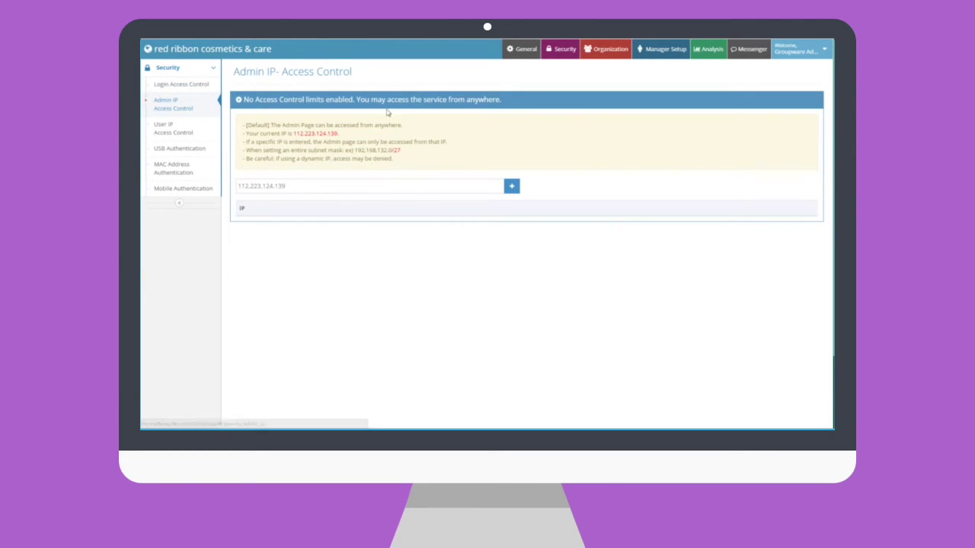
{"action": "left_click", "coordinate": [206, 135]}
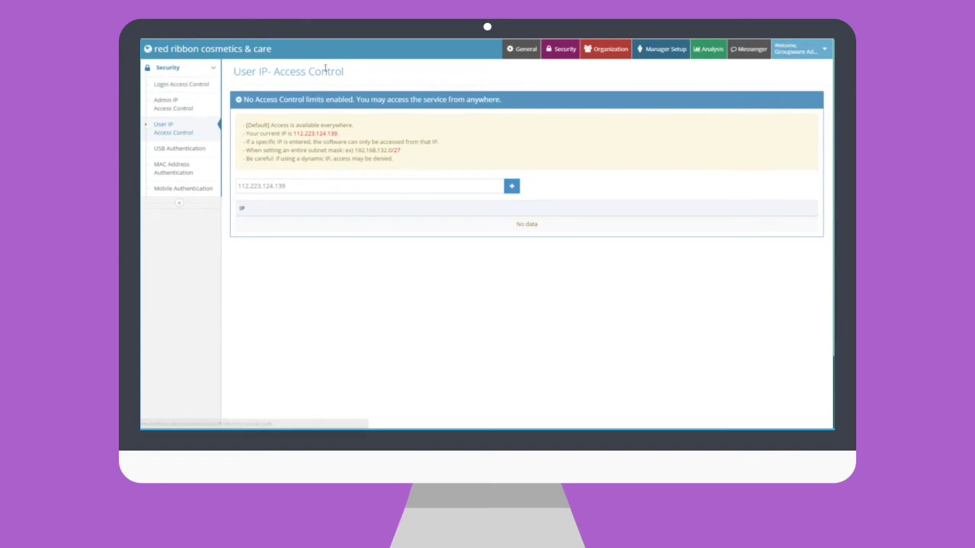
{"action": "left_click", "coordinate": [511, 188]}
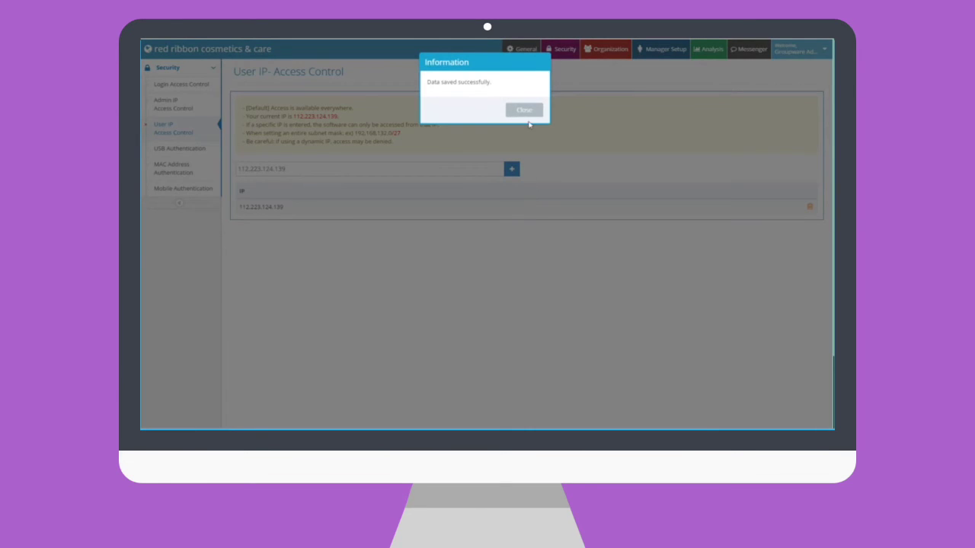
{"action": "left_click", "coordinate": [526, 113]}
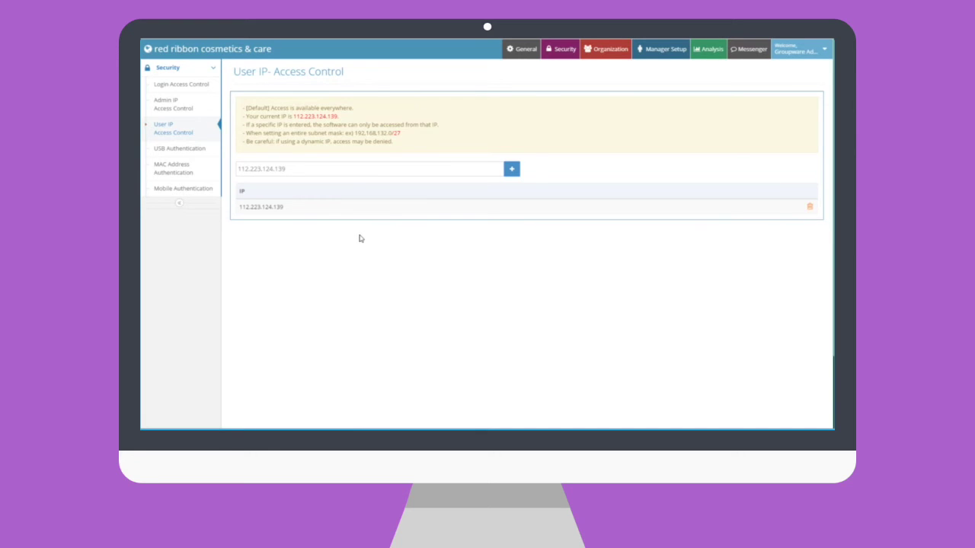
{"action": "left_click", "coordinate": [217, 153]}
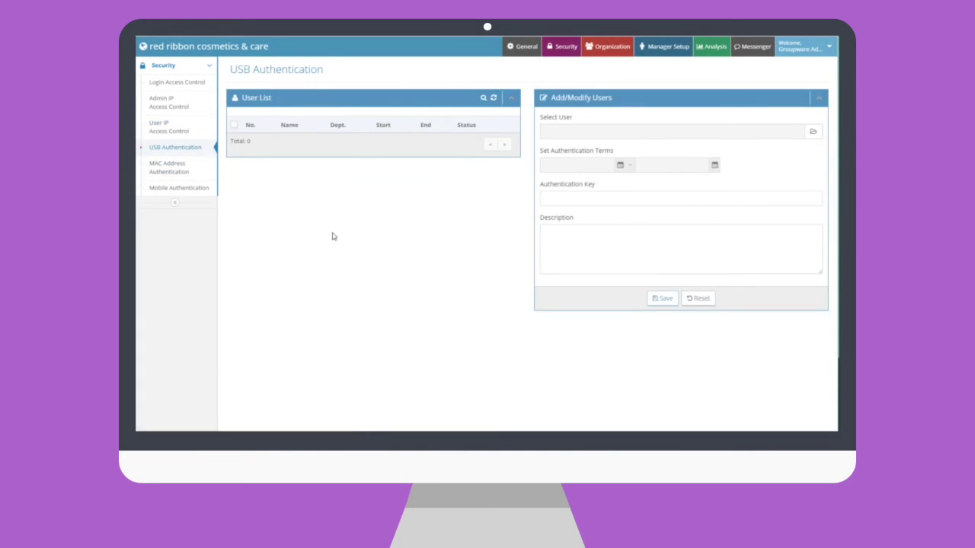
Select the Customer Service user from the Red Ribbon organization tree for the USB key.
{"action": "left_click", "coordinate": [813, 132]}
{"action": "left_click", "coordinate": [366, 105]}
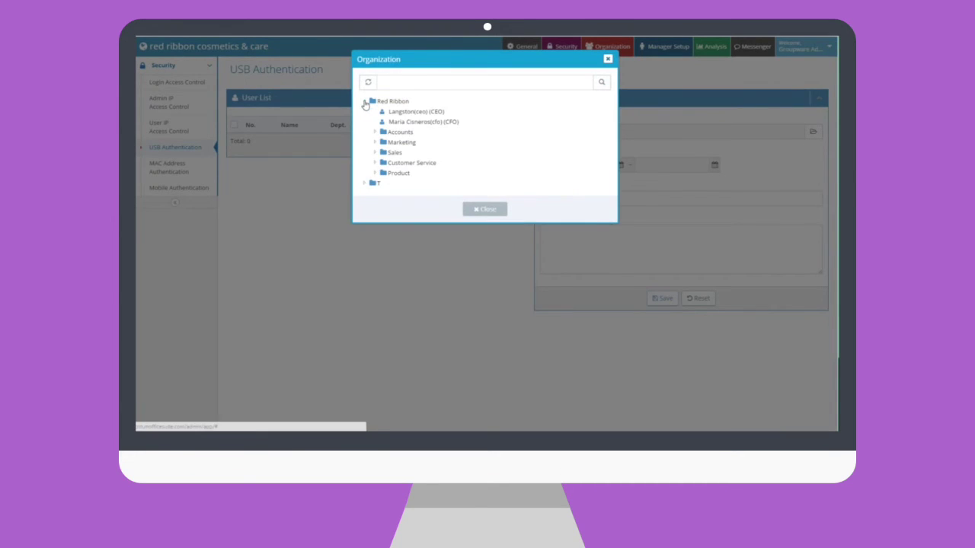
{"action": "left_click", "coordinate": [381, 164]}
{"action": "left_click", "coordinate": [492, 180]}
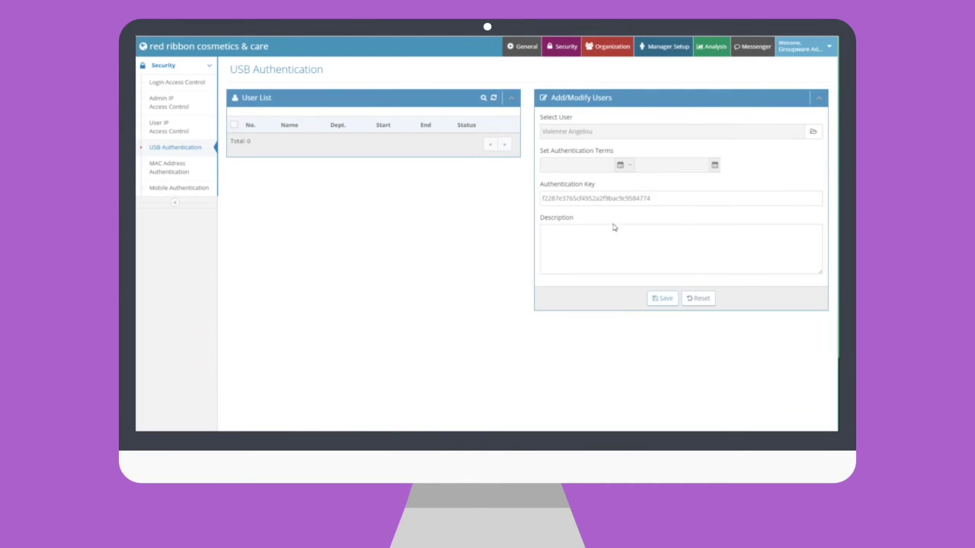
Set the USB key term from 2016/06/01 to 2019/03/01 and save the registration.
{"action": "left_click", "coordinate": [621, 165]}
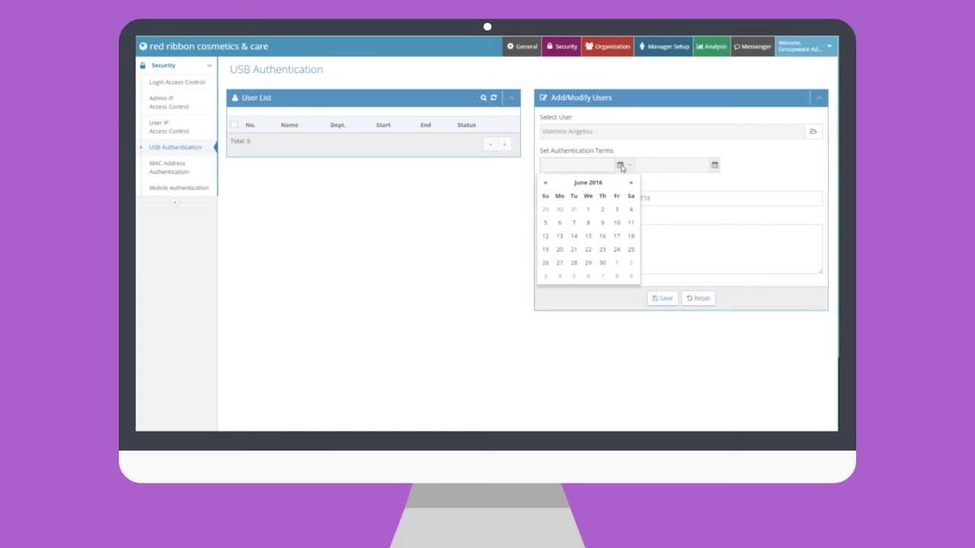
{"action": "left_click", "coordinate": [590, 209]}
{"action": "left_click", "coordinate": [715, 166]}
{"action": "left_click", "coordinate": [708, 184]}
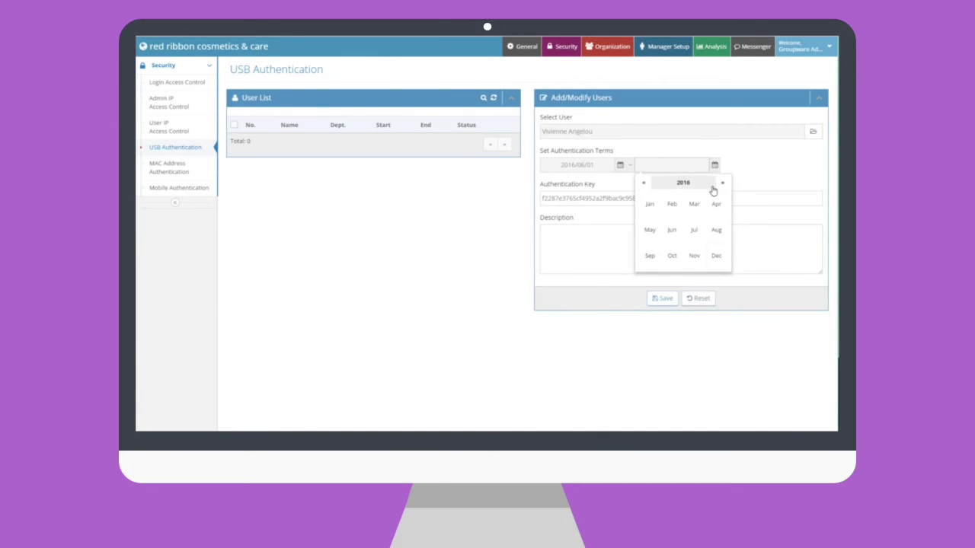
{"action": "left_click", "coordinate": [699, 183]}
{"action": "left_click", "coordinate": [693, 255]}
{"action": "left_click", "coordinate": [694, 204]}
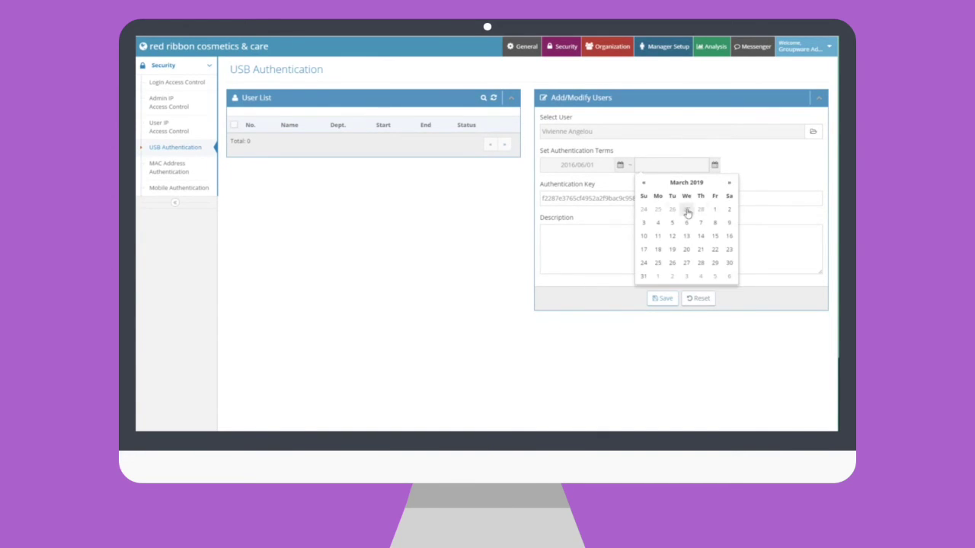
{"action": "left_click", "coordinate": [713, 212]}
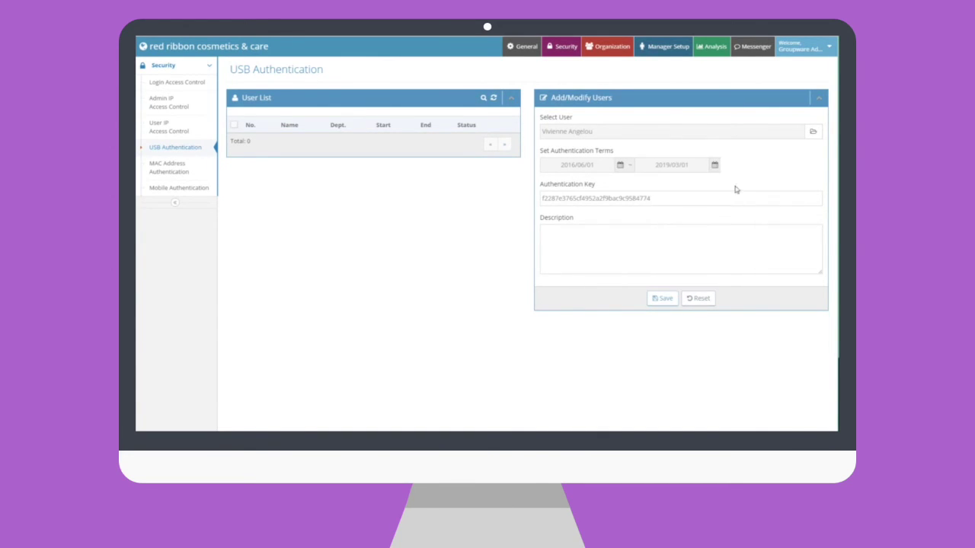
{"action": "left_click", "coordinate": [662, 299]}
{"action": "left_click", "coordinate": [531, 111]}
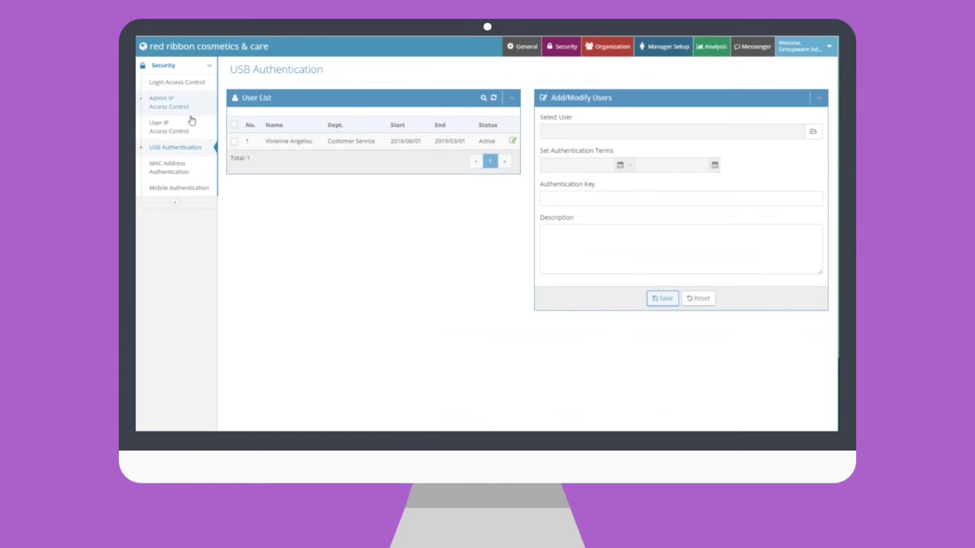
{"action": "left_click", "coordinate": [513, 141]}
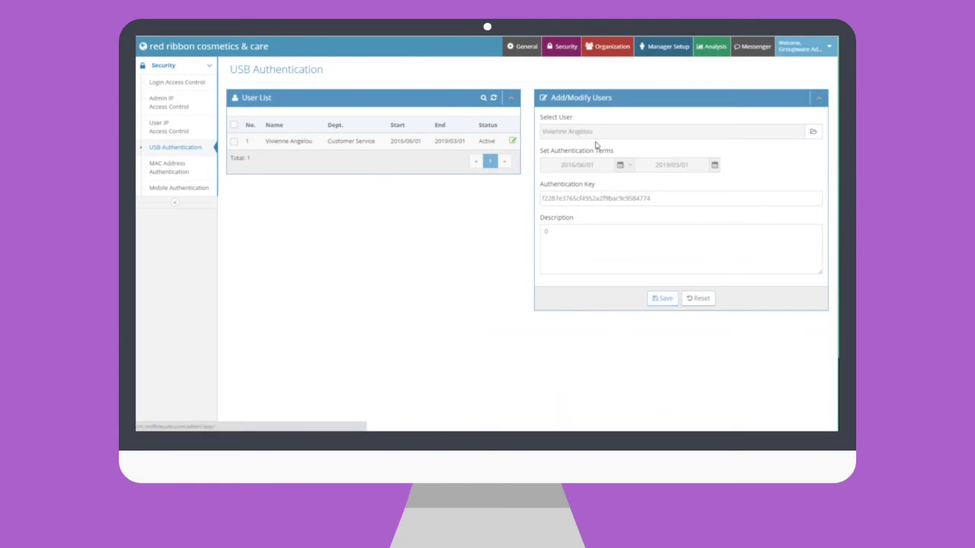
{"action": "left_click", "coordinate": [204, 173]}
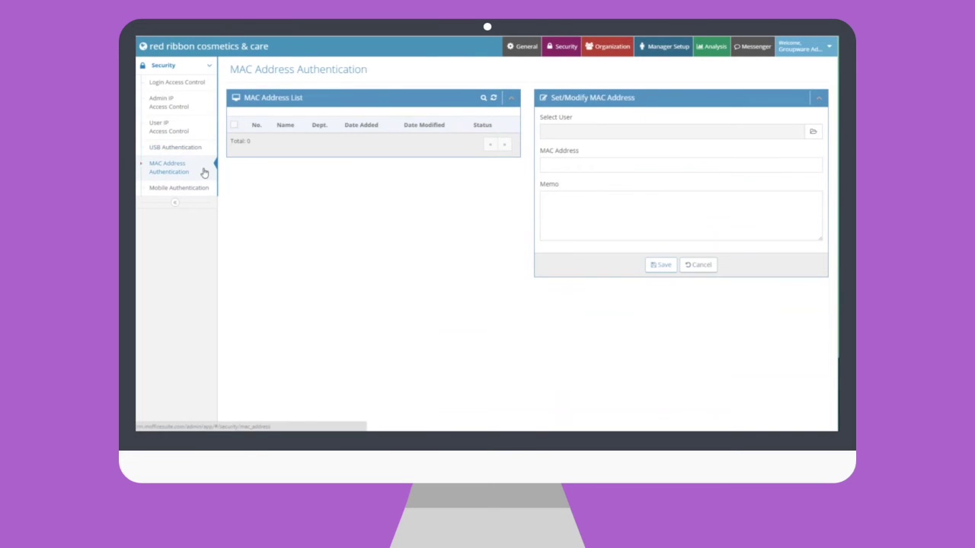
{"action": "left_click", "coordinate": [813, 132]}
{"action": "left_click", "coordinate": [366, 102]}
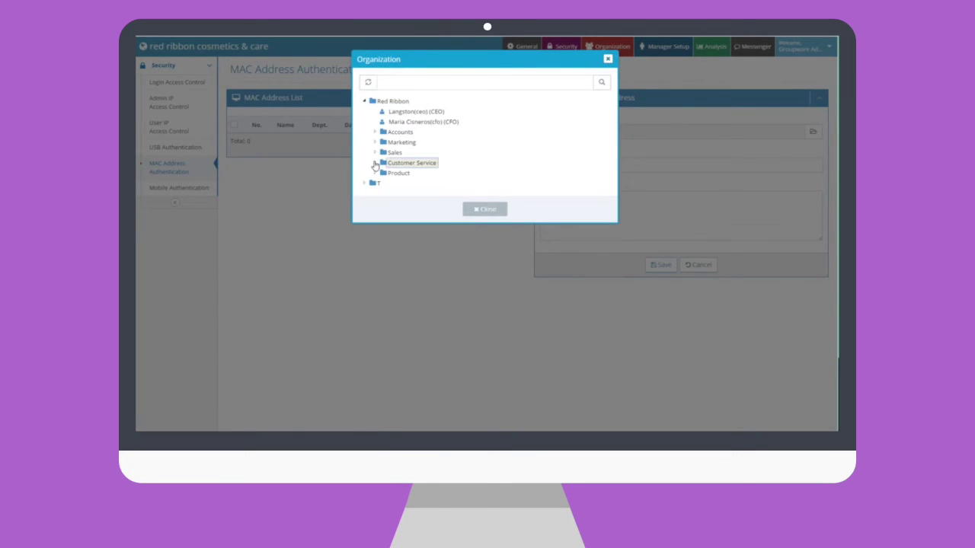
{"action": "left_click", "coordinate": [375, 163]}
{"action": "left_click", "coordinate": [449, 176]}
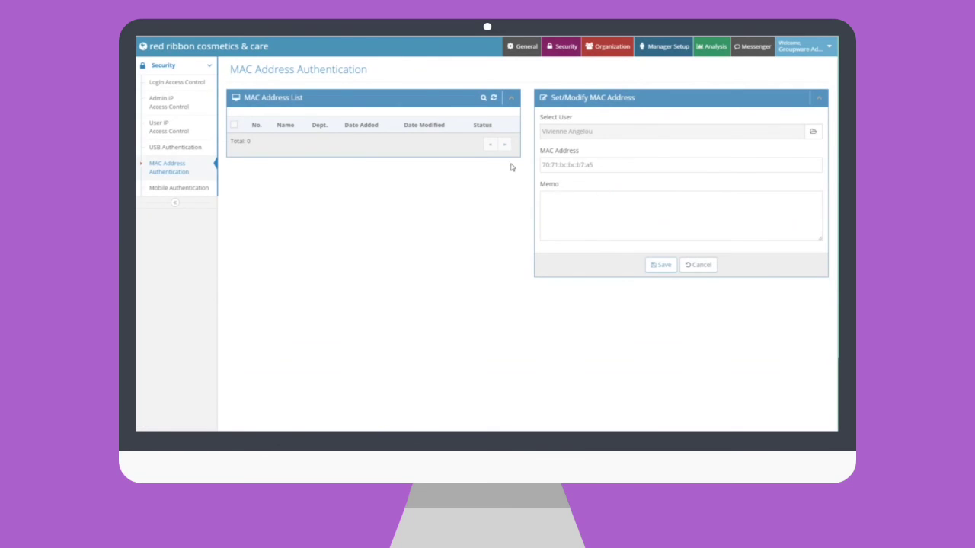
{"action": "left_click", "coordinate": [662, 270]}
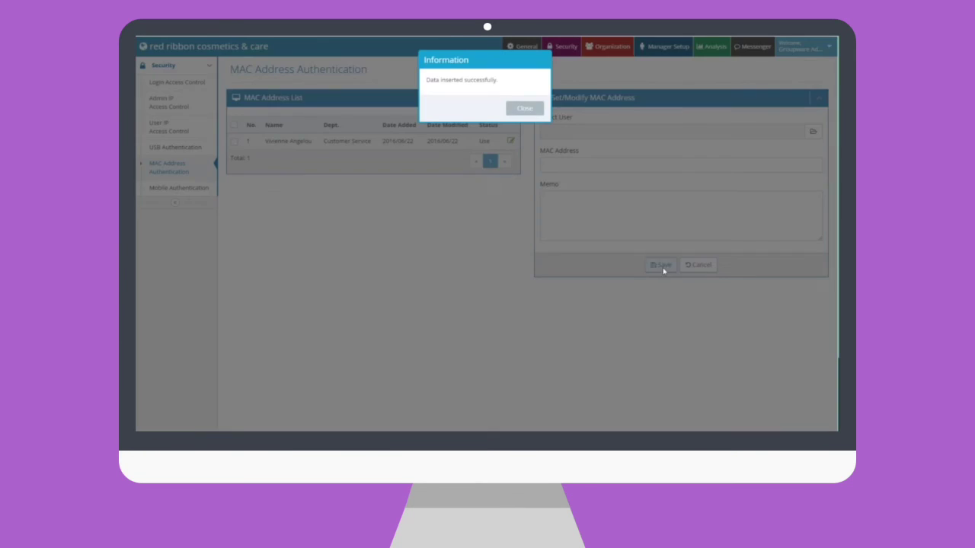
{"action": "left_click", "coordinate": [525, 109]}
{"action": "left_click", "coordinate": [512, 142]}
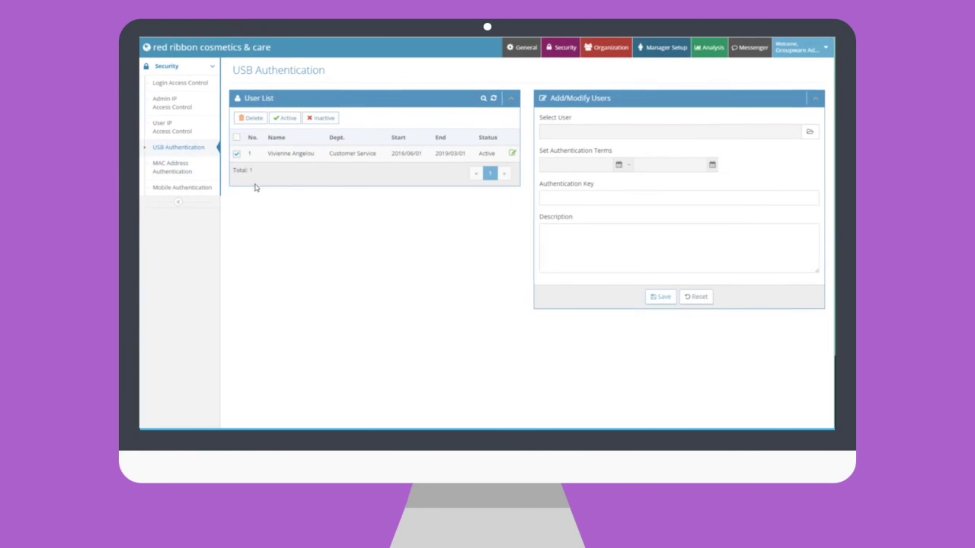
{"action": "left_click", "coordinate": [204, 189]}
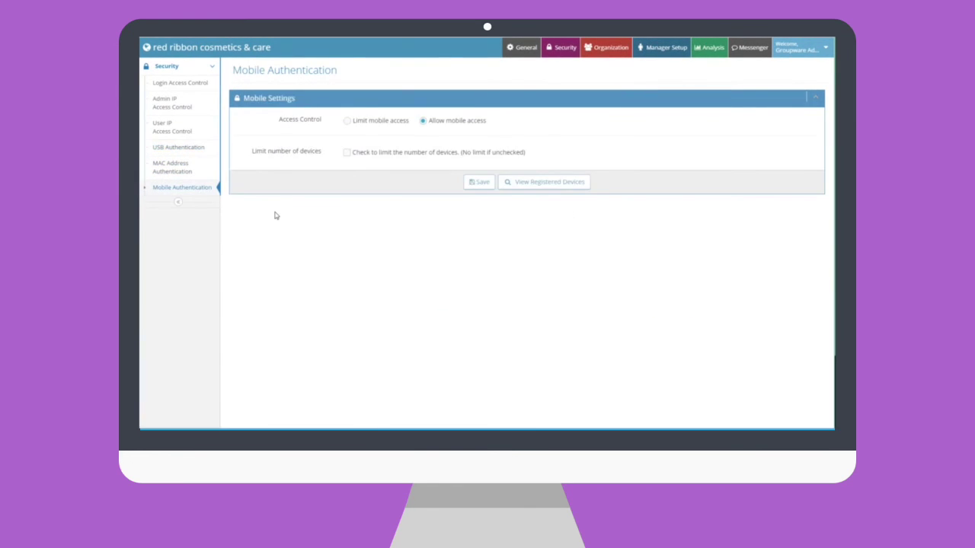
Allow mobile access with a 3-device limit and view the registered devices list.
{"action": "left_click", "coordinate": [388, 122]}
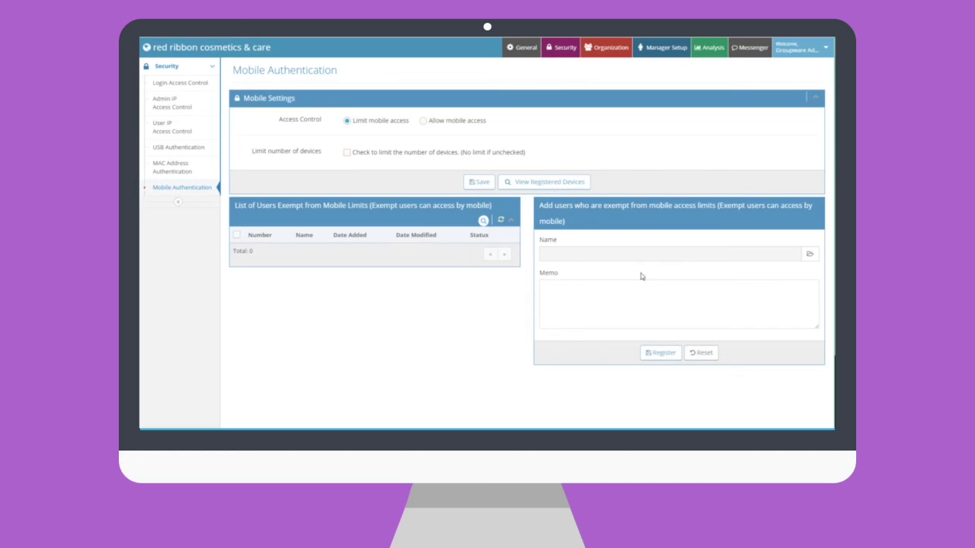
{"action": "left_click", "coordinate": [439, 120]}
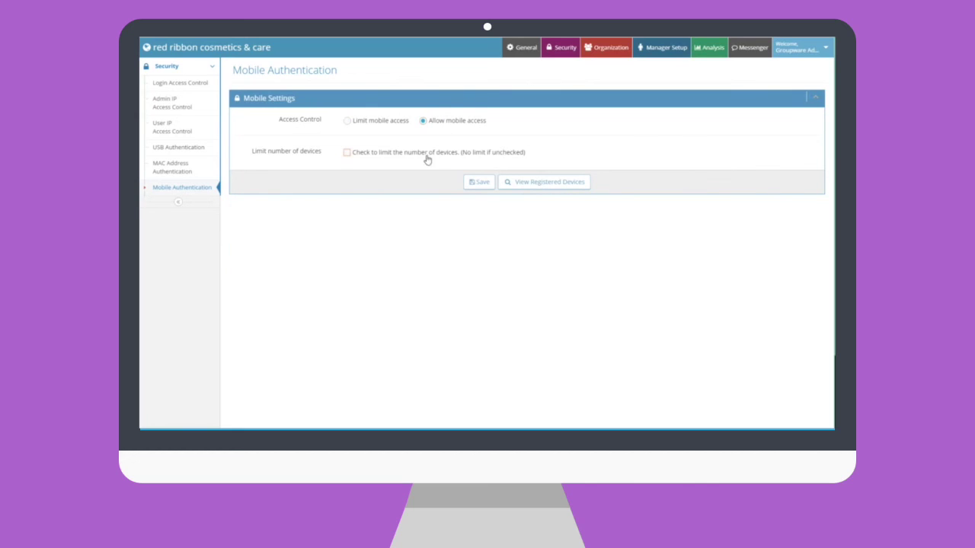
{"action": "left_click", "coordinate": [426, 156]}
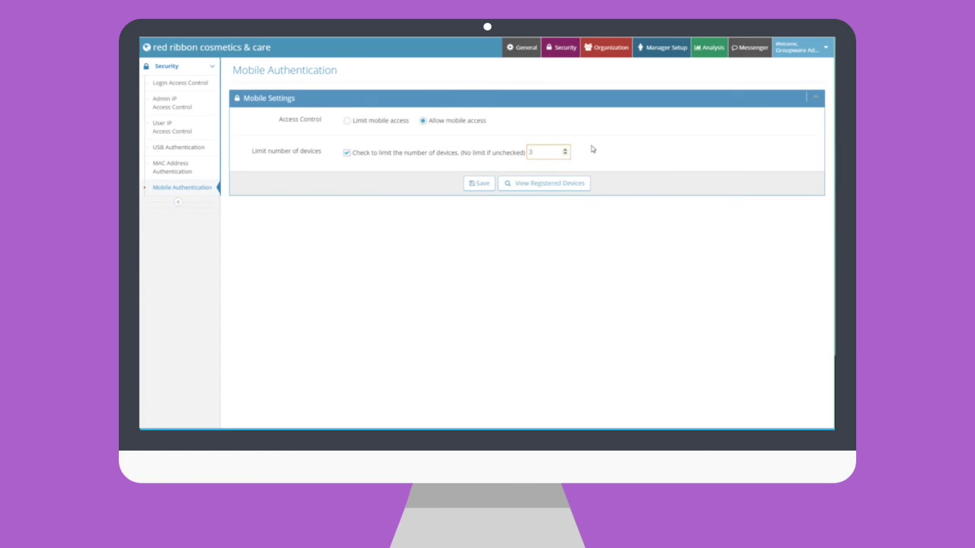
{"action": "left_click", "coordinate": [566, 187]}
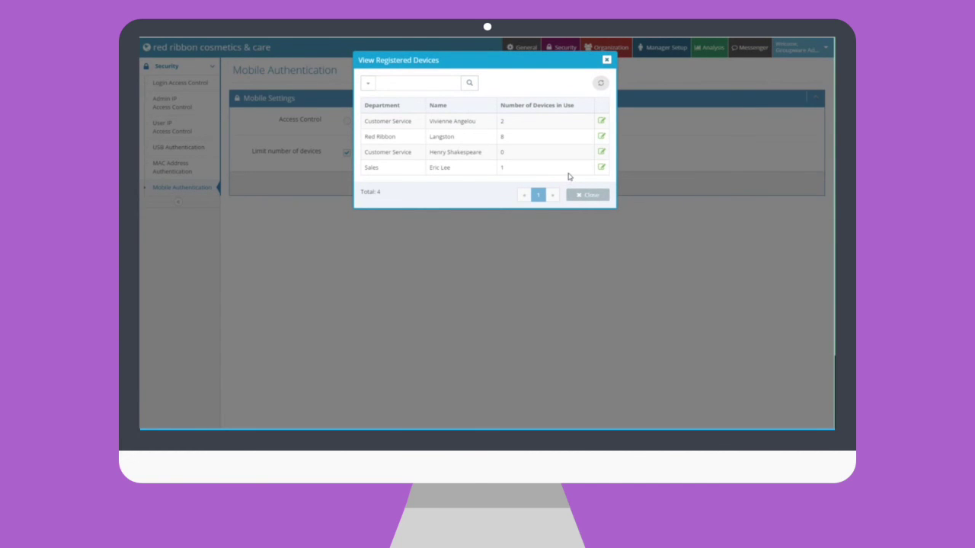
Allow unregistered-device login for the Customer Service user, review Cloud and Messenger devices, and close both windows.
{"action": "left_click", "coordinate": [602, 136]}
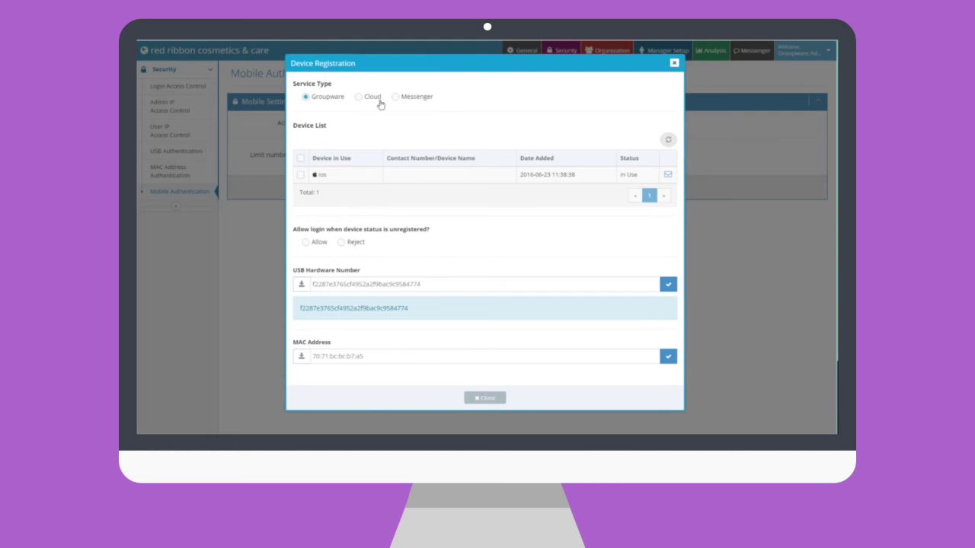
{"action": "left_click", "coordinate": [305, 242]}
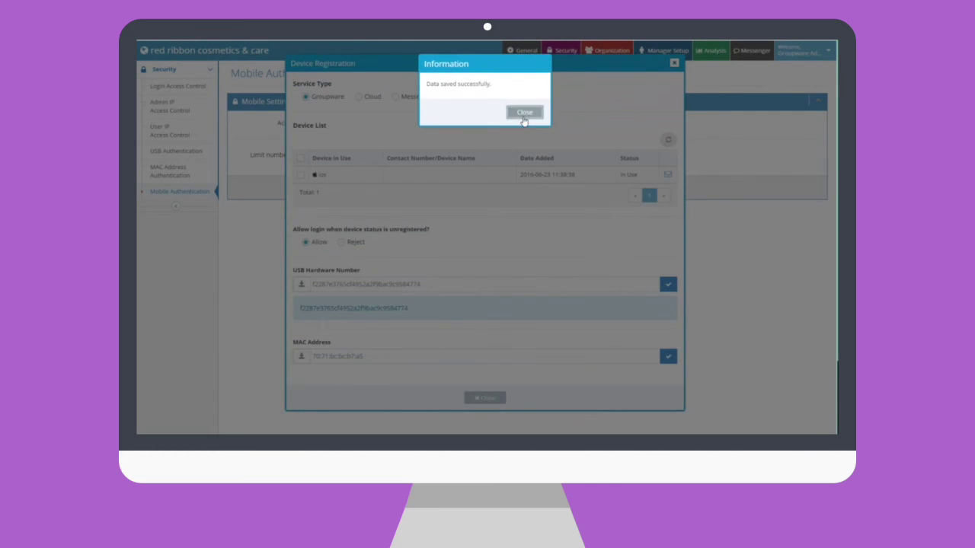
{"action": "left_click", "coordinate": [522, 113]}
{"action": "left_click", "coordinate": [372, 98]}
{"action": "left_click", "coordinate": [416, 97]}
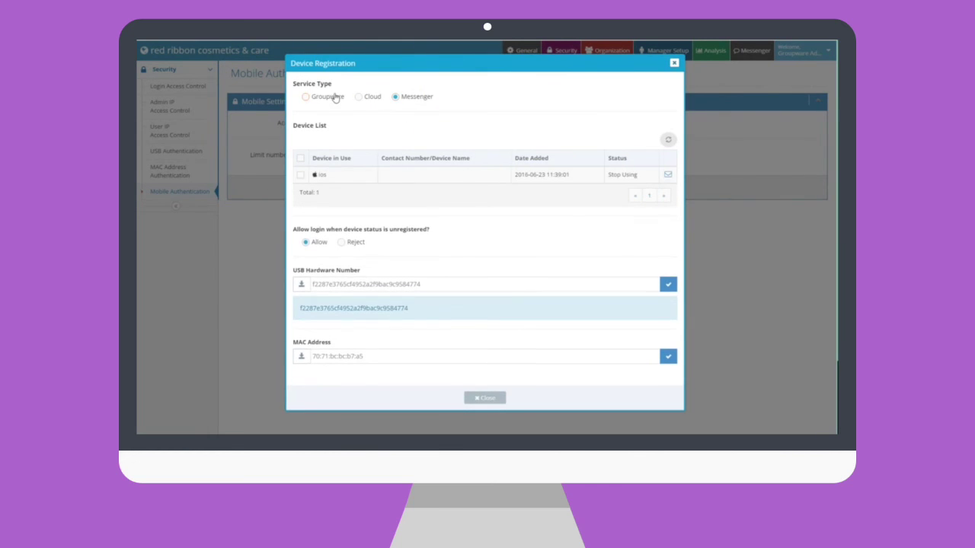
{"action": "left_click", "coordinate": [326, 99]}
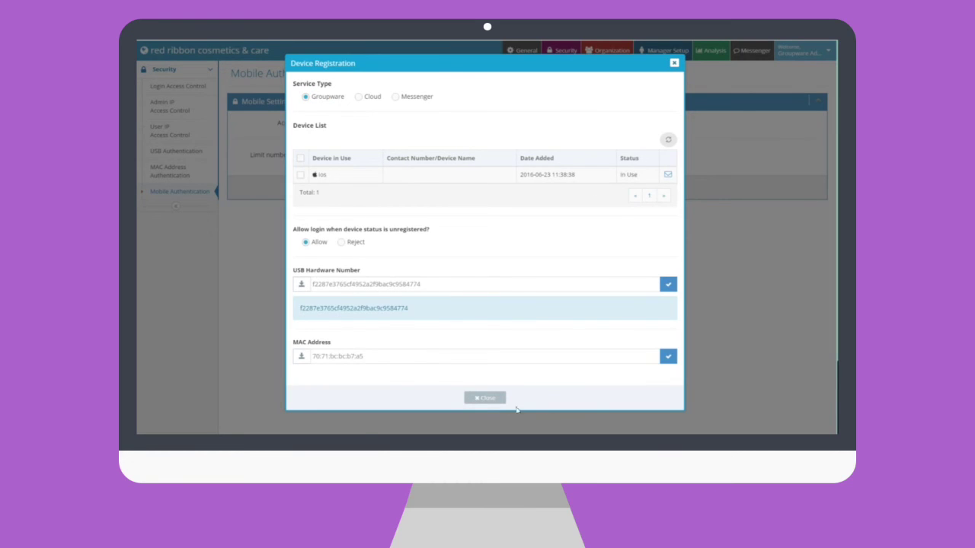
{"action": "left_click", "coordinate": [499, 399]}
{"action": "left_click", "coordinate": [586, 200]}
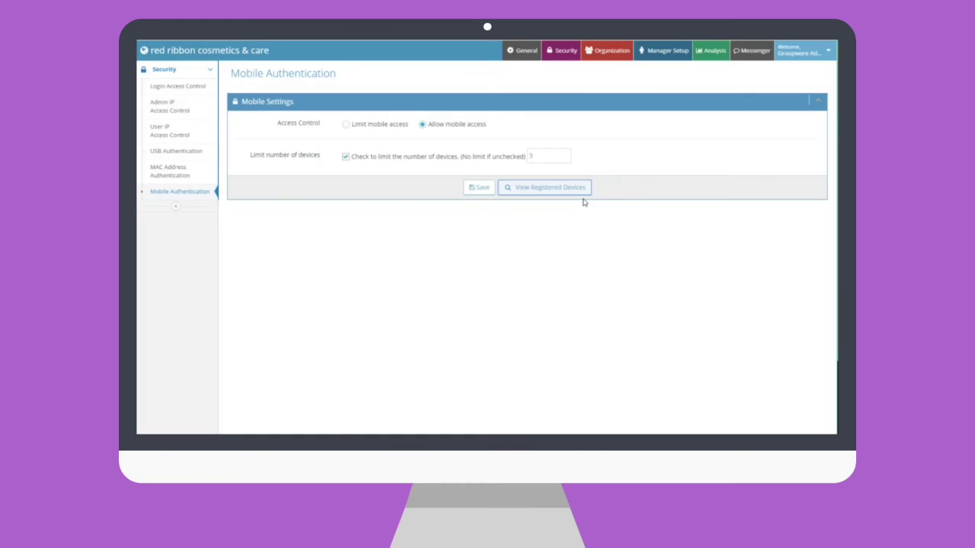